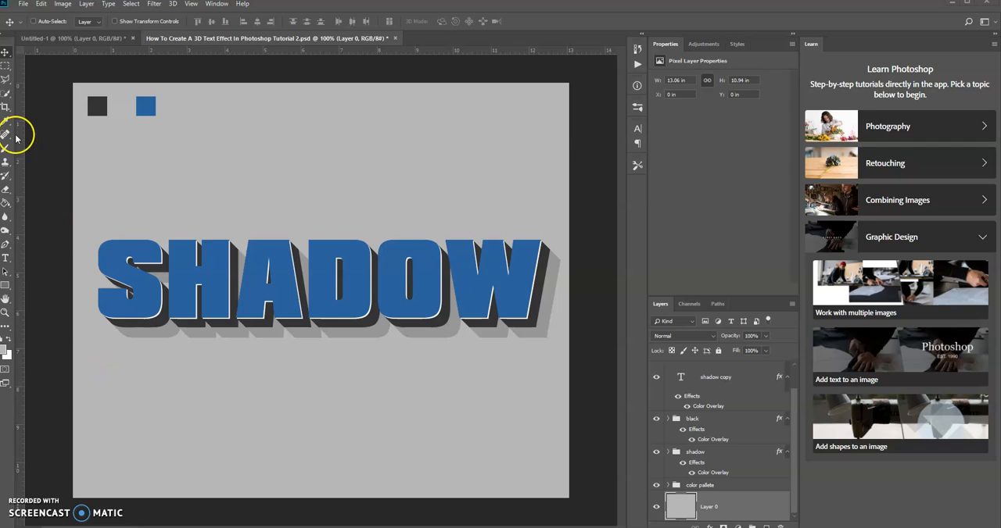
# In the Untitled-1 document, select the color pallete group and sample the blue swatch as the foreground color, #2d649c
pyautogui.click(73, 43)
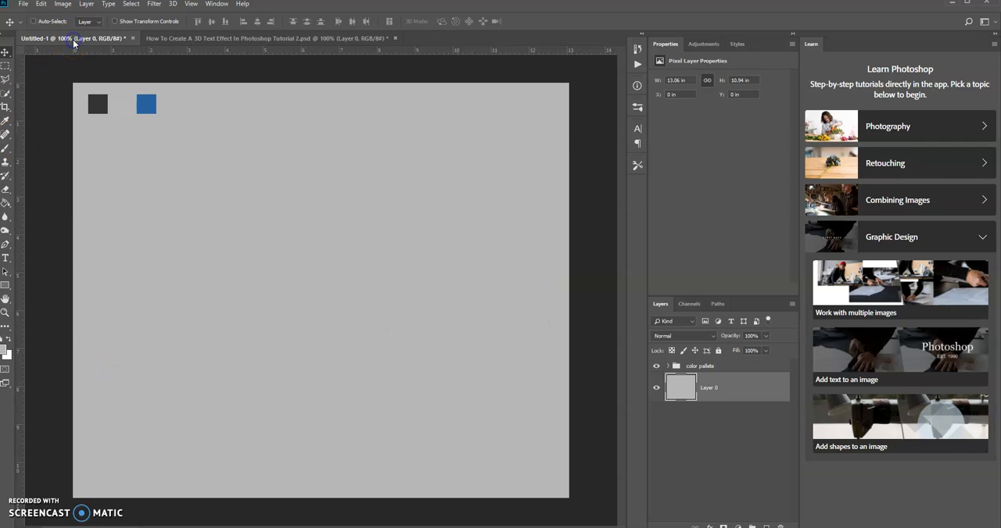
pyautogui.click(727, 366)
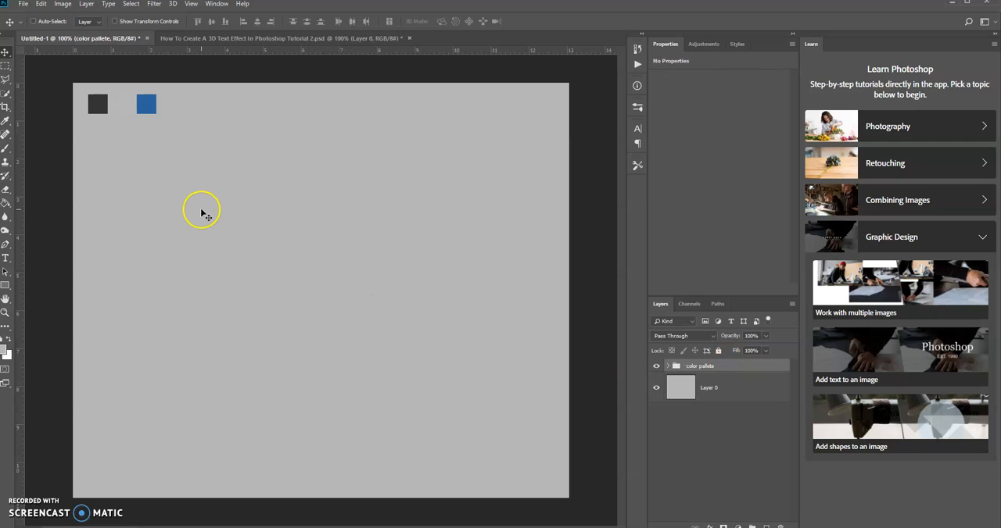
pyautogui.click(6, 262)
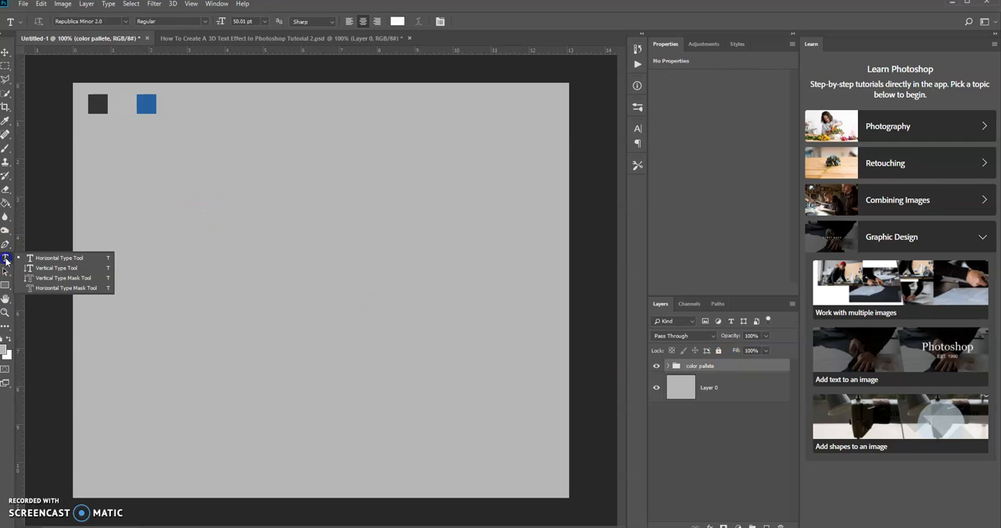
pyautogui.click(40, 263)
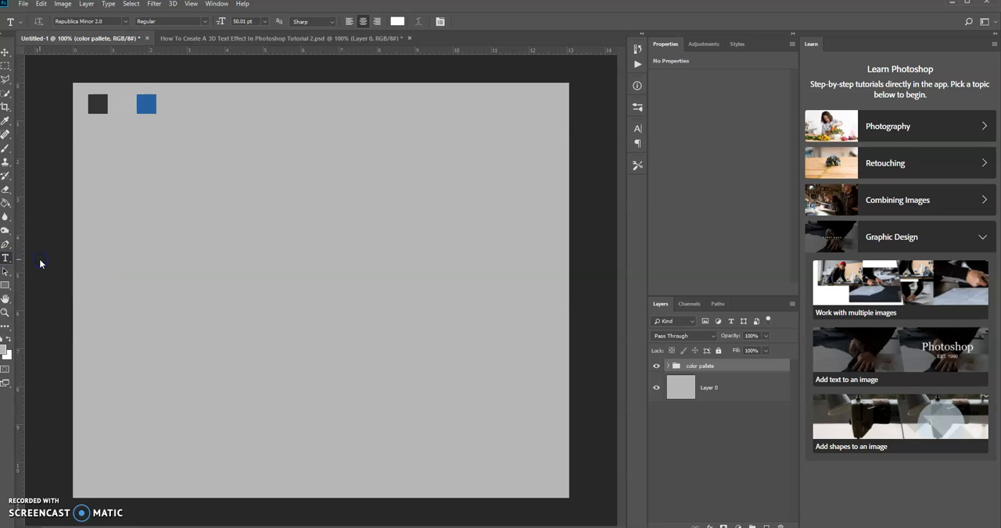
pyautogui.click(6, 353)
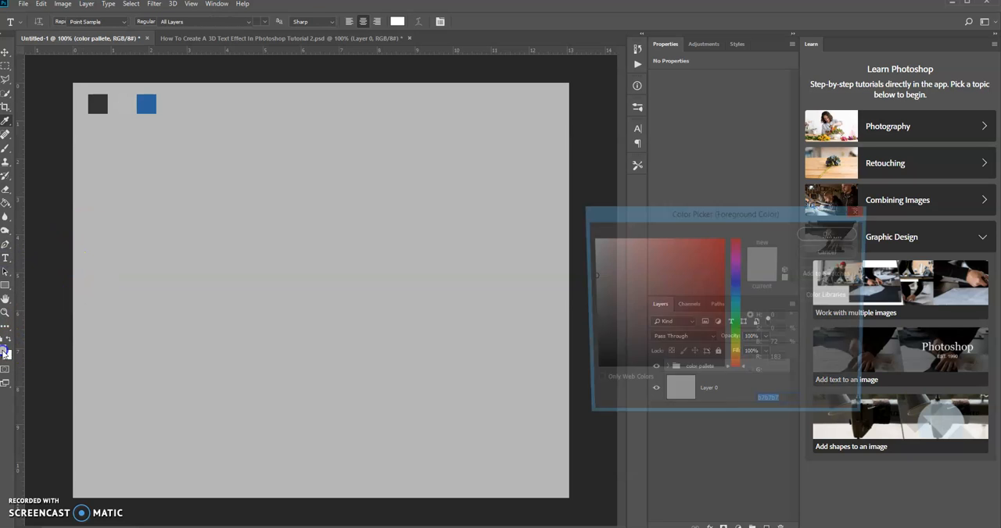
pyautogui.click(148, 106)
pyautogui.click(357, 218)
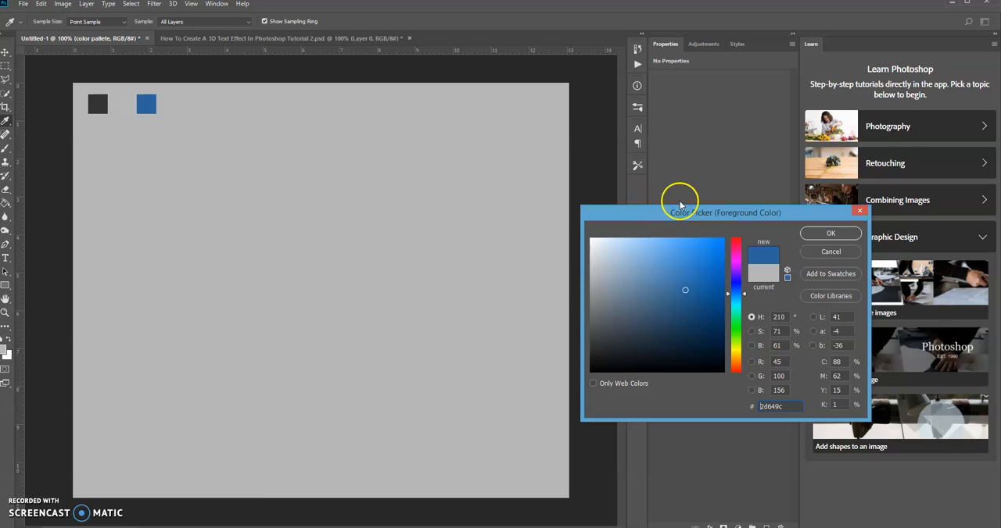
pyautogui.click(830, 232)
# Add the horizontal text "SHADOW" in the upper part of the gray canvas using Republica Minor 2.0
pyautogui.press('t')
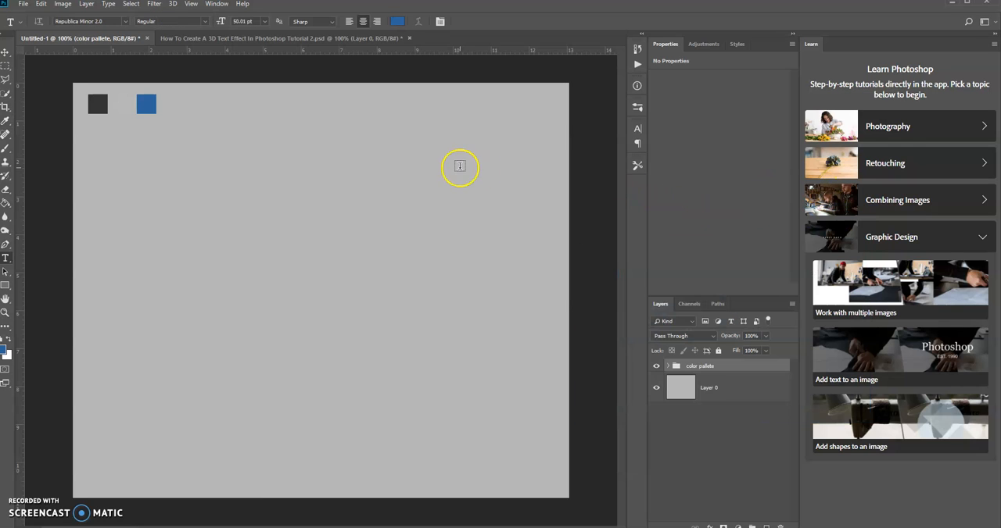
pyautogui.click(165, 243)
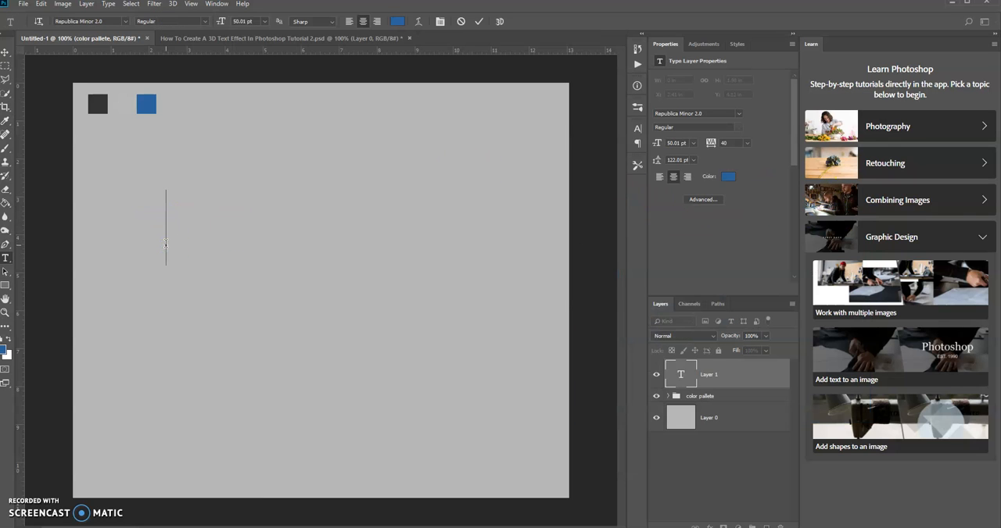
pyautogui.write('SHA')
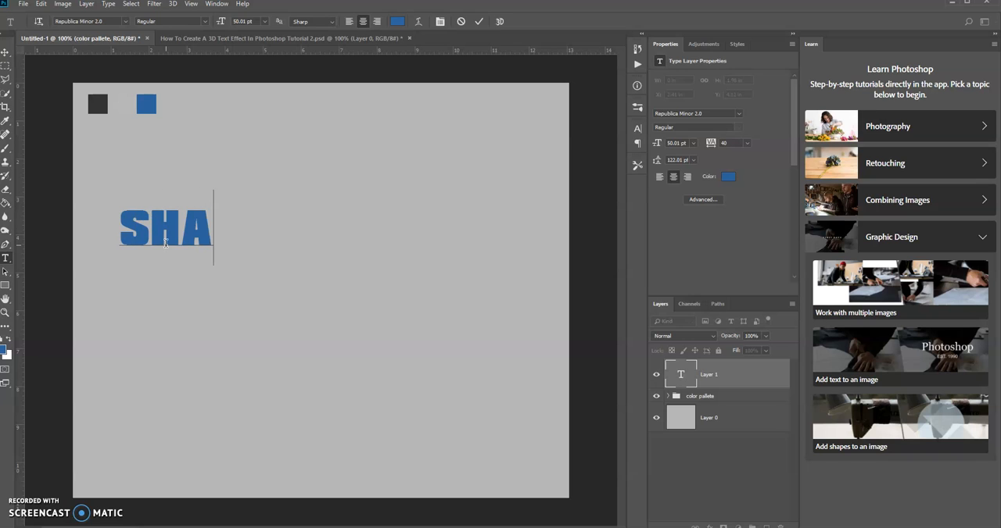
pyautogui.write('DOW')
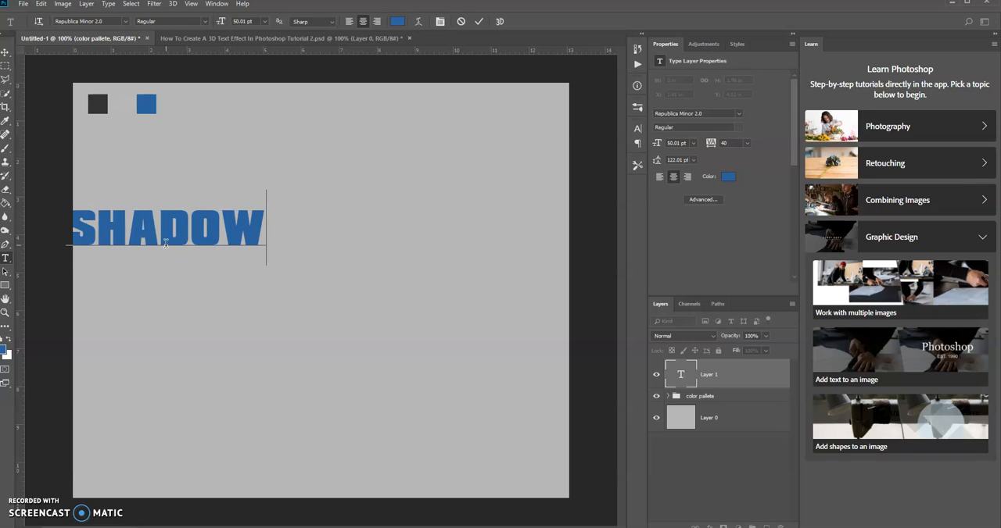
pyautogui.click(478, 22)
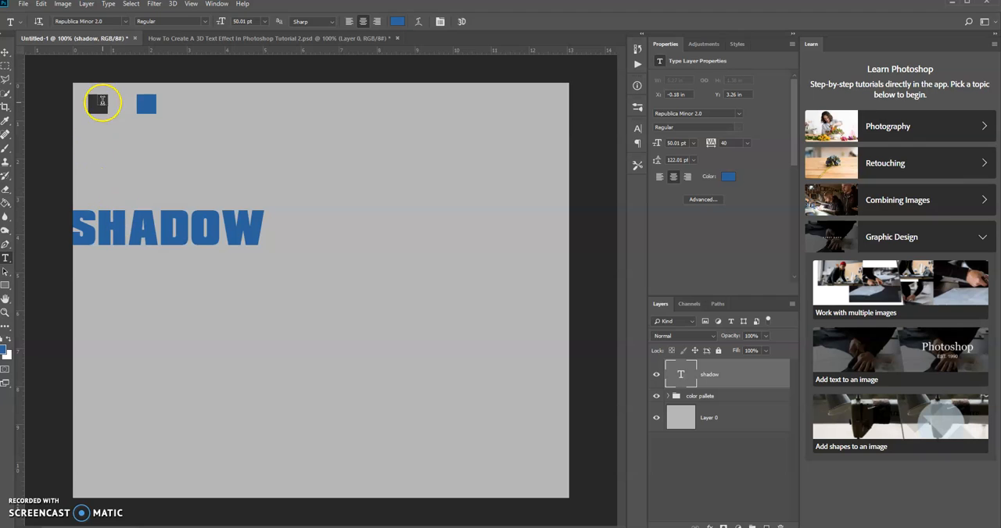
# Move the SHADOW text to the middle of the canvas and scale it proportionally to about 217%
pyautogui.click(6, 52)
pyautogui.moveTo(144, 229); pyautogui.dragTo(316, 272)
pyautogui.press('ctrl')
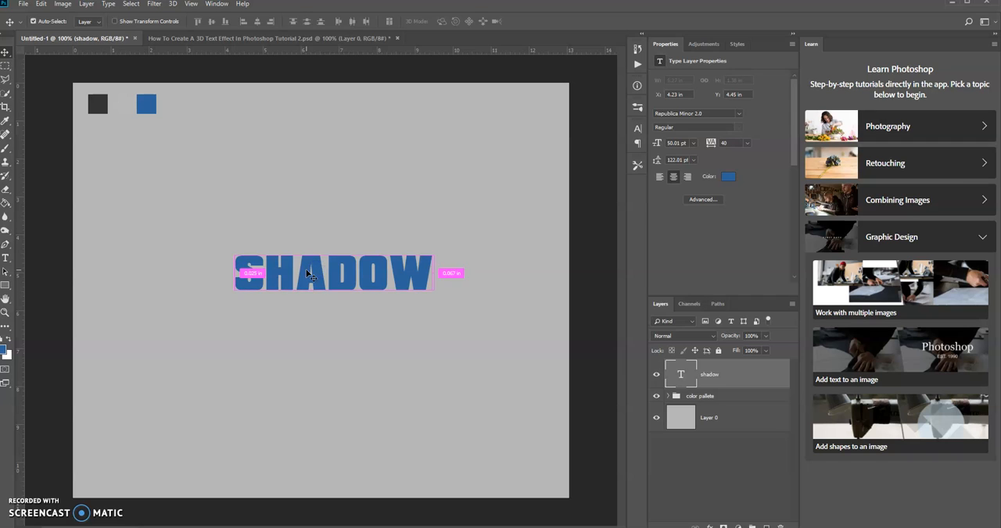
pyautogui.hotkey('ctrl', 't')
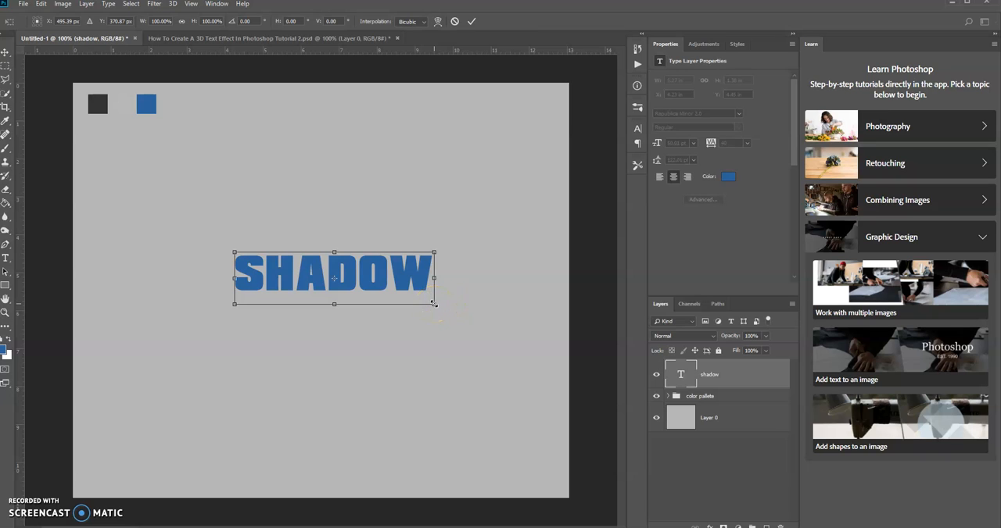
pyautogui.moveTo(434, 304); pyautogui.dragTo(537, 382)
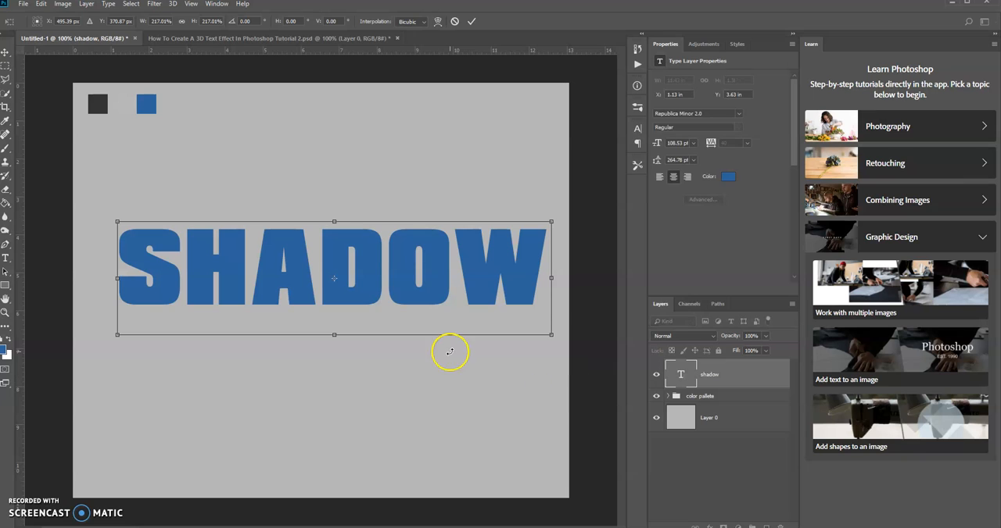
pyautogui.moveTo(375, 249); pyautogui.dragTo(359, 266)
pyautogui.press('Return')
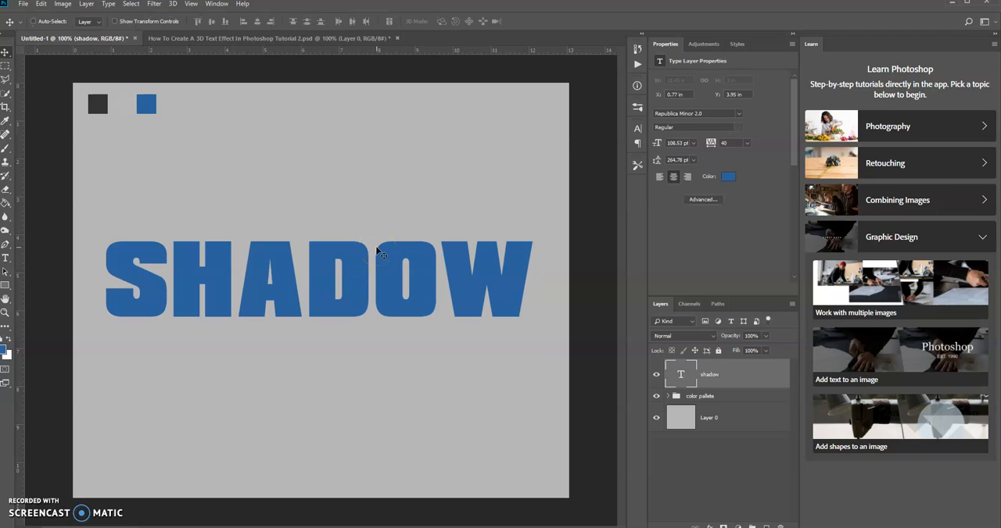
# Duplicate the SHADOW text layer and rename the original layer "blue"
pyautogui.click(735, 378)
pyautogui.hotkey('ctrl', 'j')
pyautogui.click(712, 406)
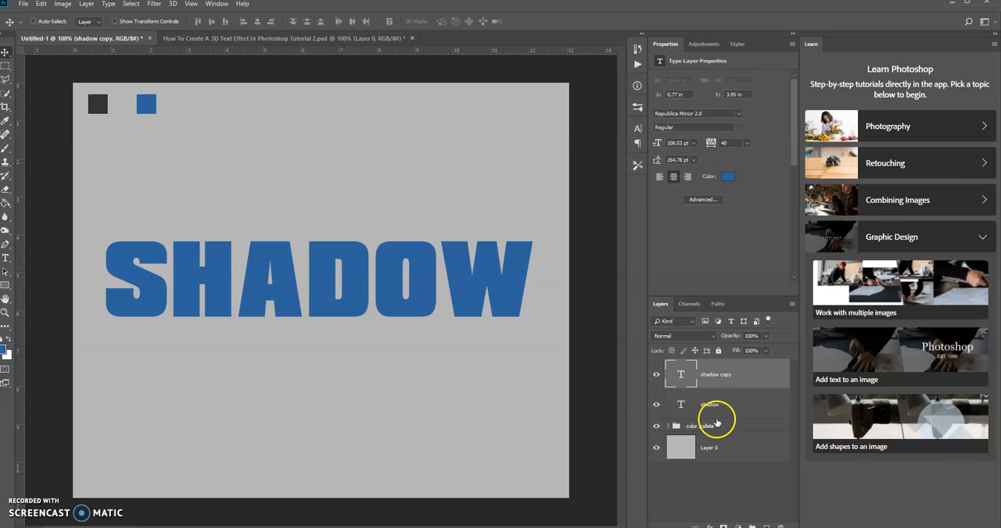
pyautogui.doubleClick(710, 405)
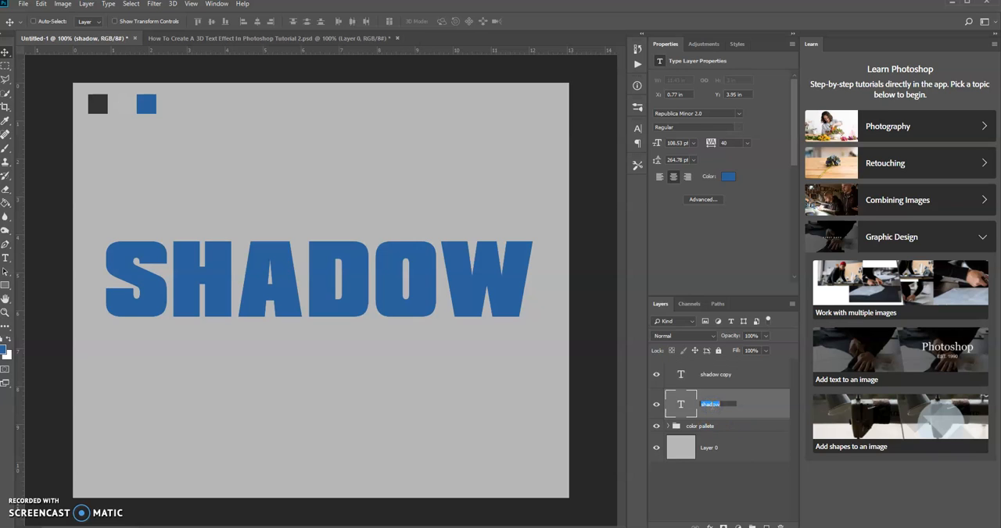
pyautogui.write('blue')
pyautogui.press('Return')
# Rename the duplicated text layer "white" and place it directly beneath the blue layer
pyautogui.click(712, 376)
pyautogui.doubleClick(710, 375)
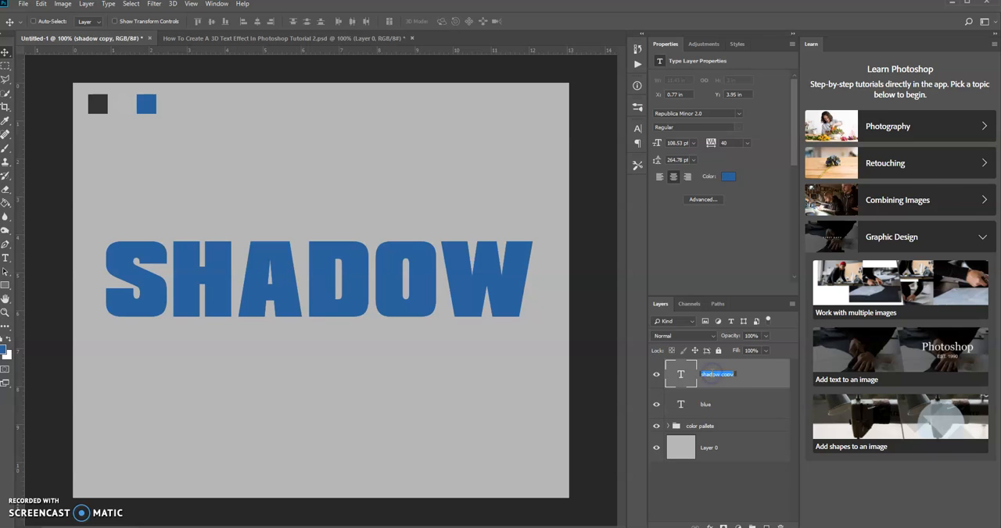
pyautogui.write('white')
pyautogui.press('Return')
pyautogui.click(739, 374)
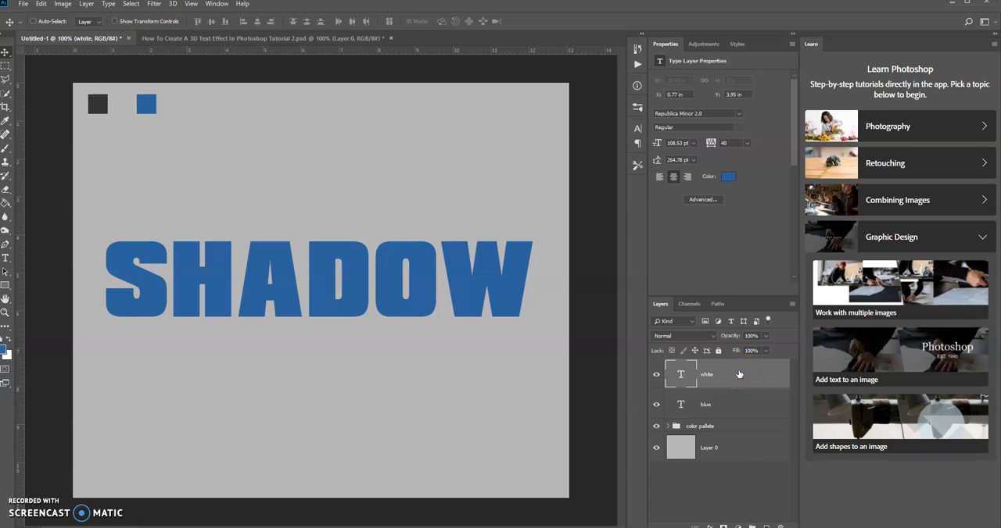
pyautogui.moveTo(739, 374); pyautogui.dragTo(737, 417)
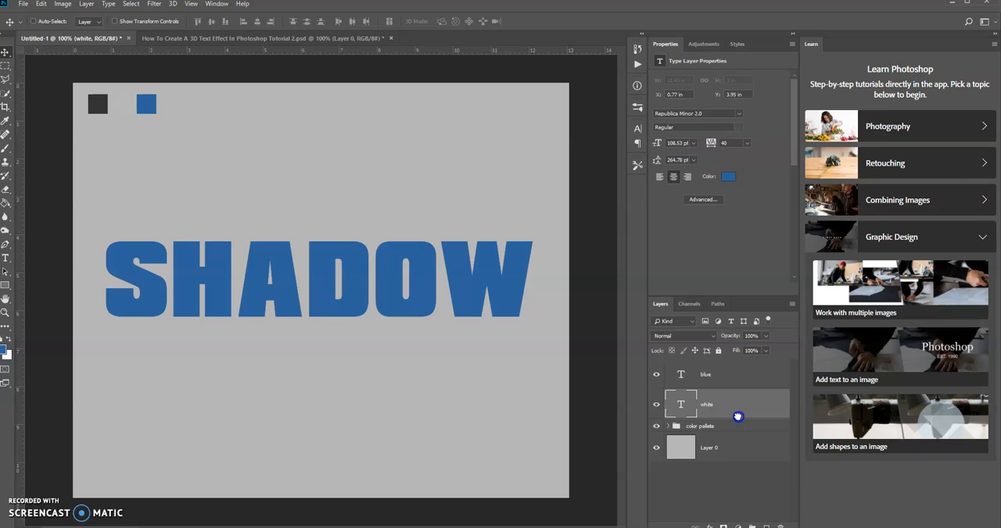
# Apply a white Color Overlay with Normal blend mode and 100% opacity to the white text layer
pyautogui.click(718, 404)
pyautogui.doubleClick(741, 404)
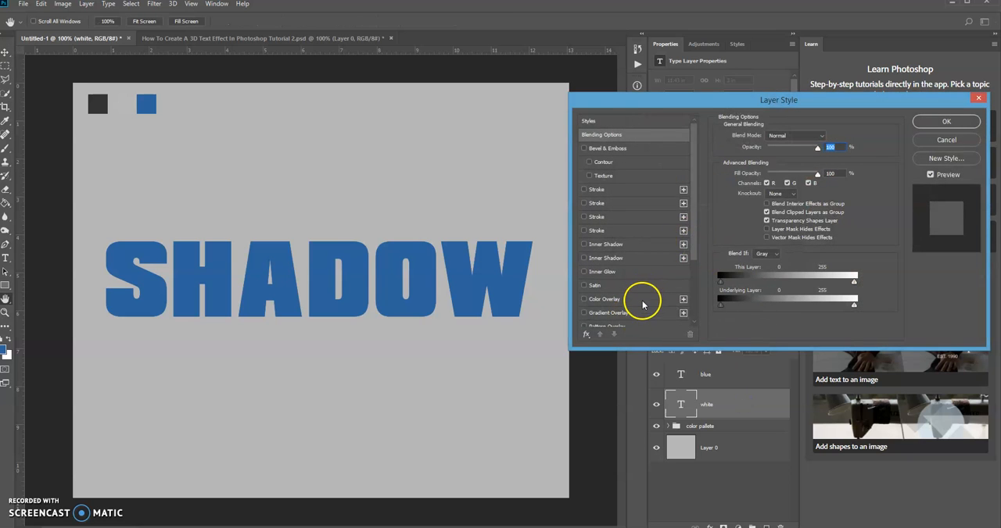
pyautogui.click(643, 303)
pyautogui.click(827, 138)
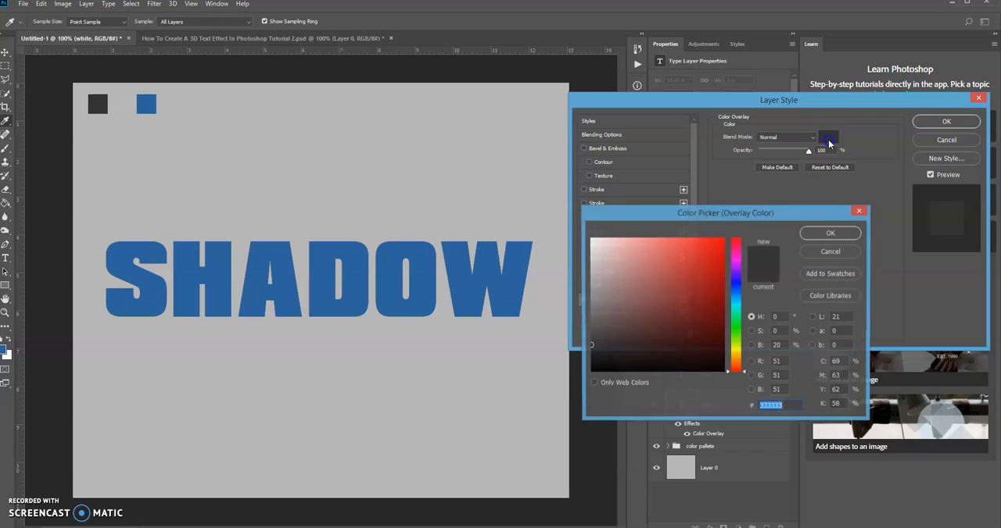
pyautogui.moveTo(590, 349)
pyautogui.mouseDown()
pyautogui.moveTo(610, 228)
pyautogui.moveTo(568, 260)
pyautogui.moveTo(563, 231)
pyautogui.mouseUp()
pyautogui.click(830, 232)
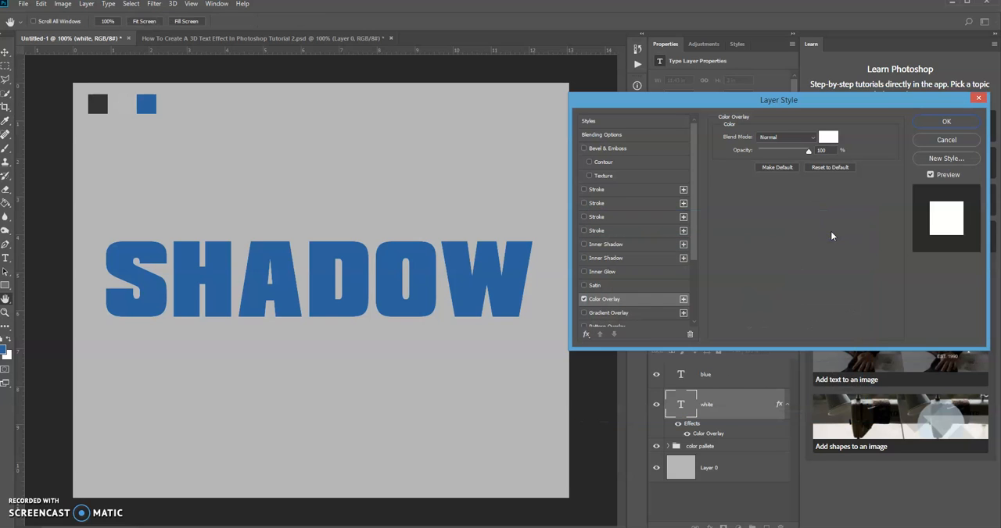
pyautogui.click(948, 122)
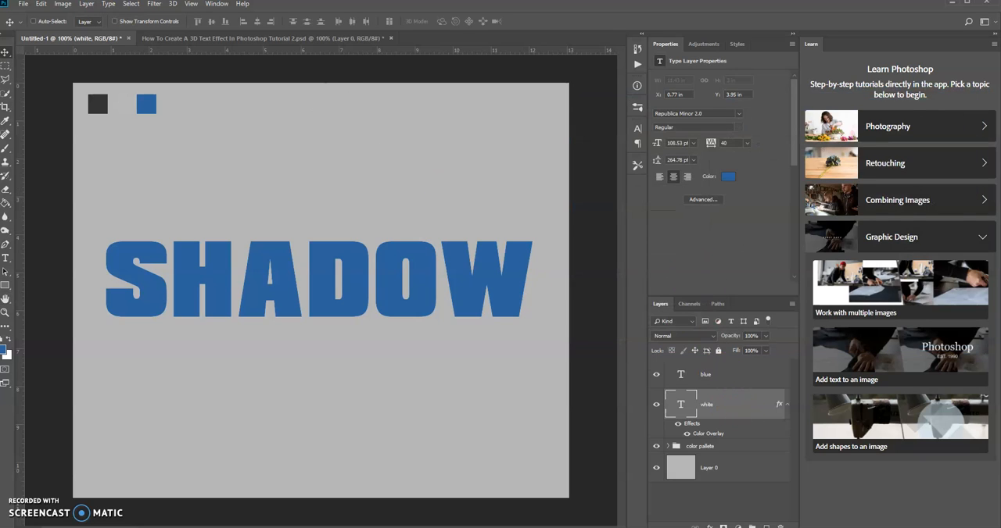
# Nudge the white text layer slightly down and to the right, to X 0.8 in and Y 3.98 in
pyautogui.click(6, 53)
pyautogui.press('Down')
pyautogui.press('Down')
pyautogui.press('Down')
pyautogui.press('Right')
pyautogui.press('Right')
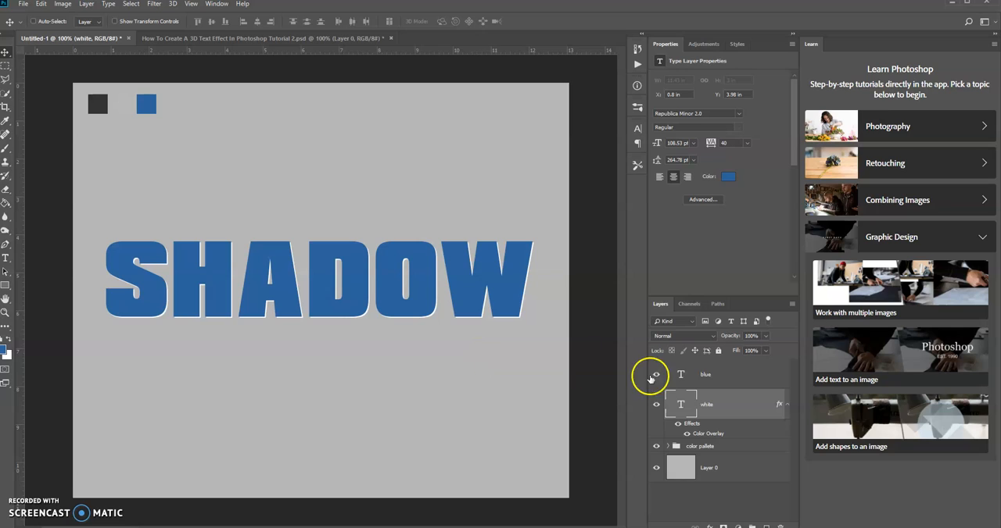
# Create a new layer group above the blue layer and name it "black"
pyautogui.click(756, 375)
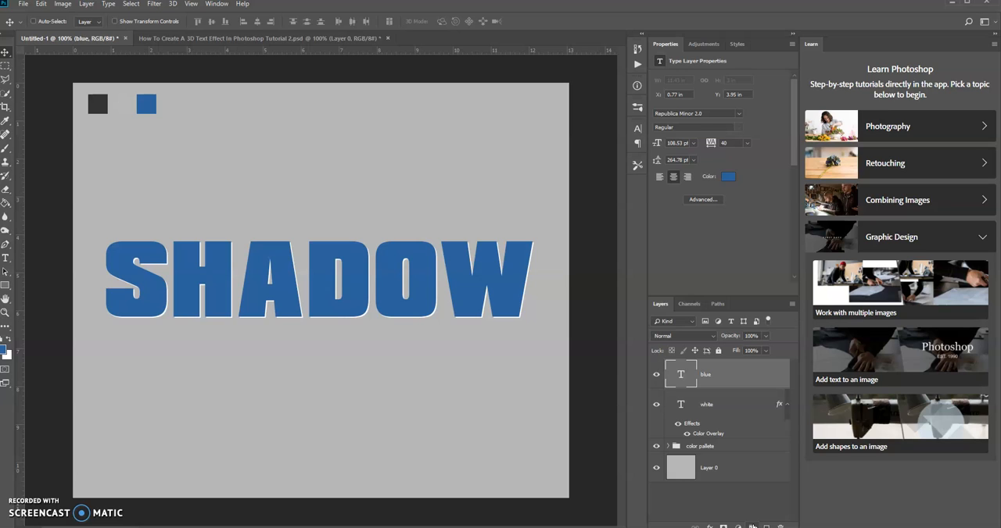
pyautogui.click(752, 525)
pyautogui.click(698, 366)
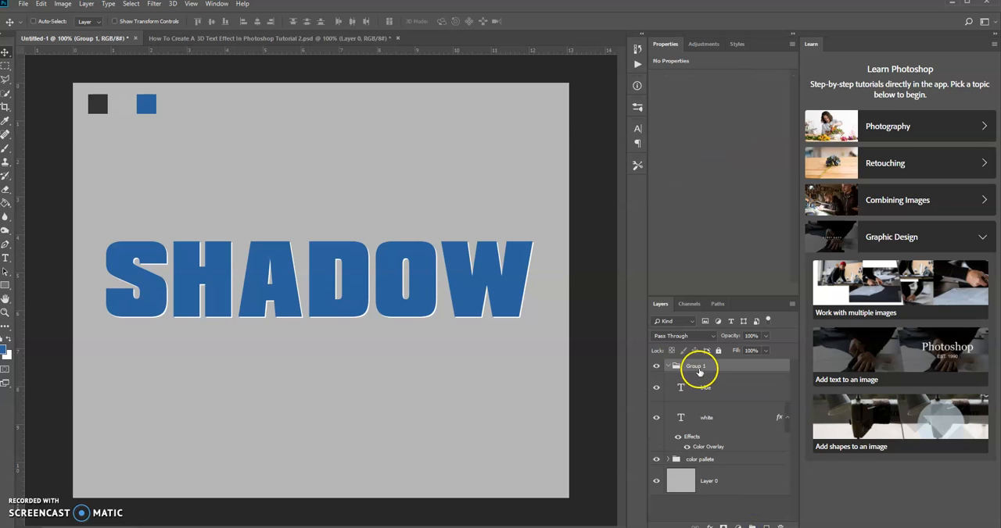
pyautogui.doubleClick(696, 367)
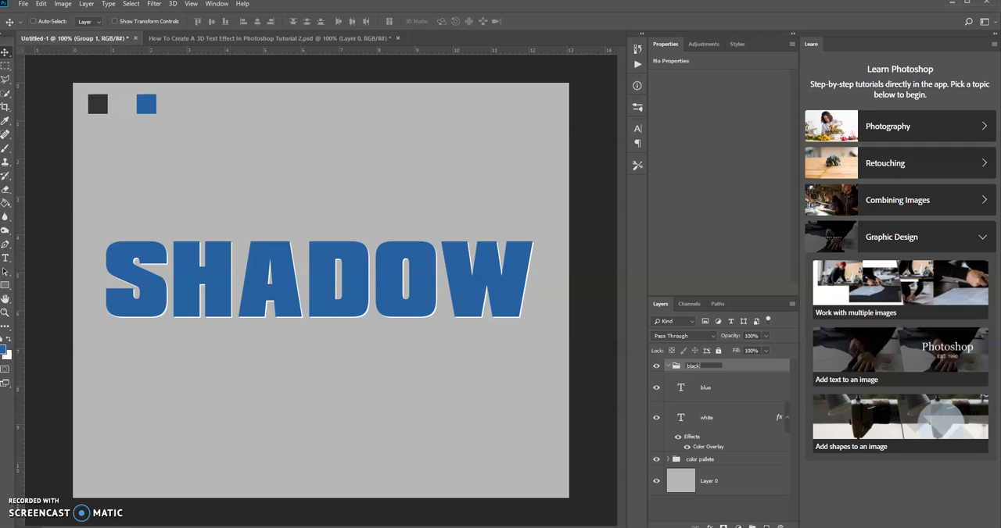
pyautogui.write('black')
pyautogui.press('Return')
# Move the black group below the white layer, directly above the color pallete group
pyautogui.click(728, 366)
pyautogui.moveTo(728, 365); pyautogui.dragTo(731, 430)
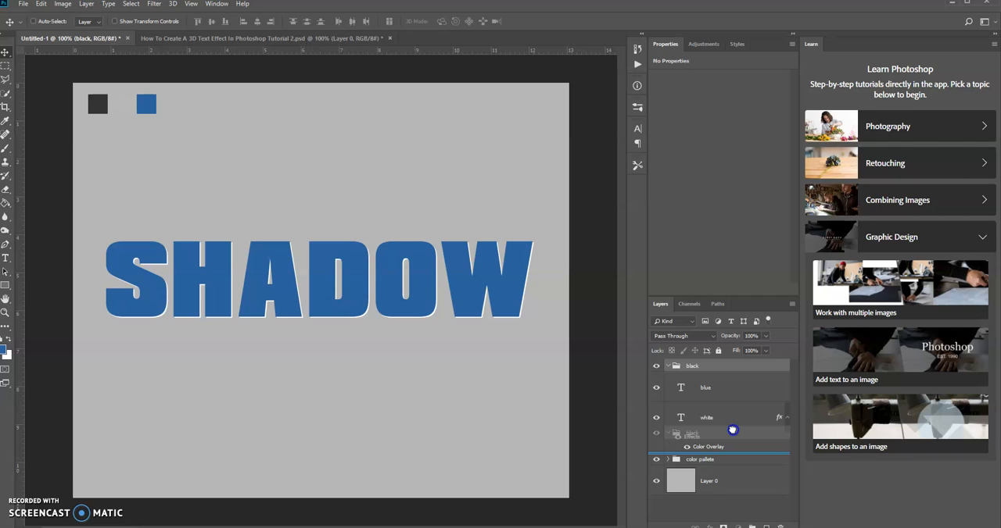
pyautogui.moveTo(731, 430); pyautogui.dragTo(732, 431)
pyautogui.click(715, 446)
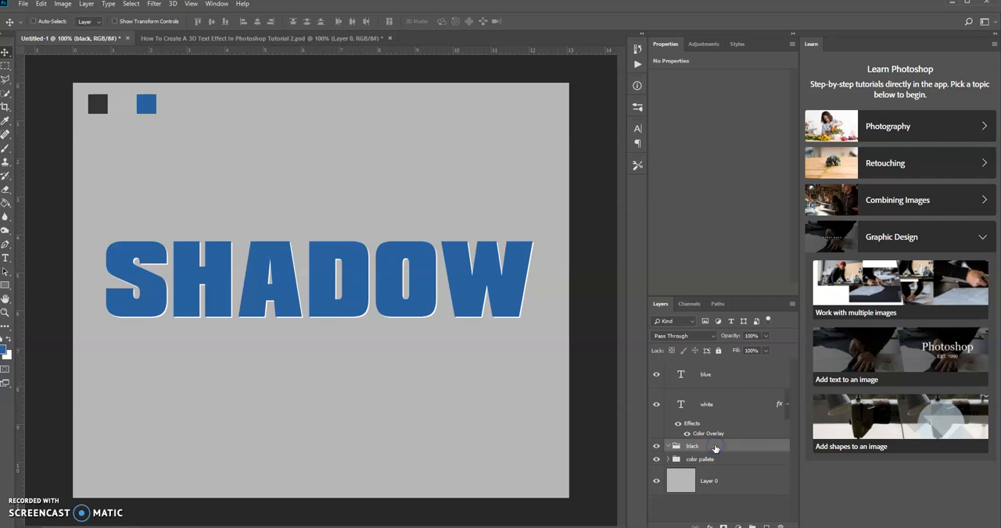
# Duplicate the blue text layer and put the copy inside the black group
pyautogui.click(727, 373)
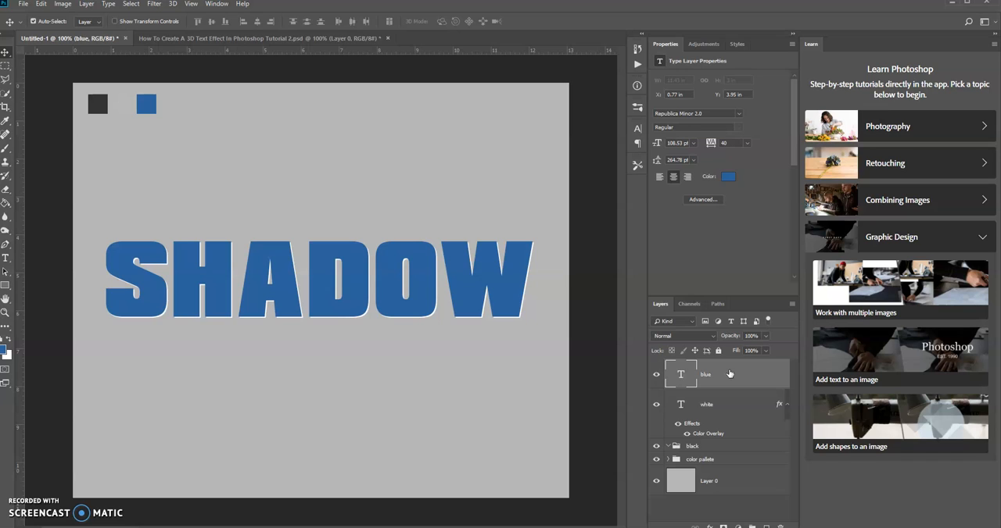
pyautogui.hotkey('ctrl', 'j')
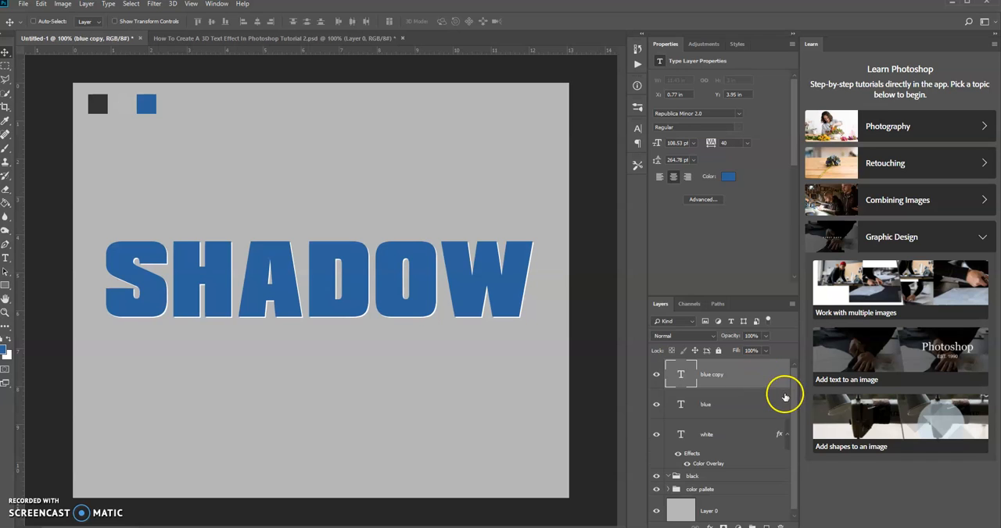
pyautogui.click(797, 398)
pyautogui.click(743, 373)
pyautogui.moveTo(744, 373); pyautogui.dragTo(743, 475)
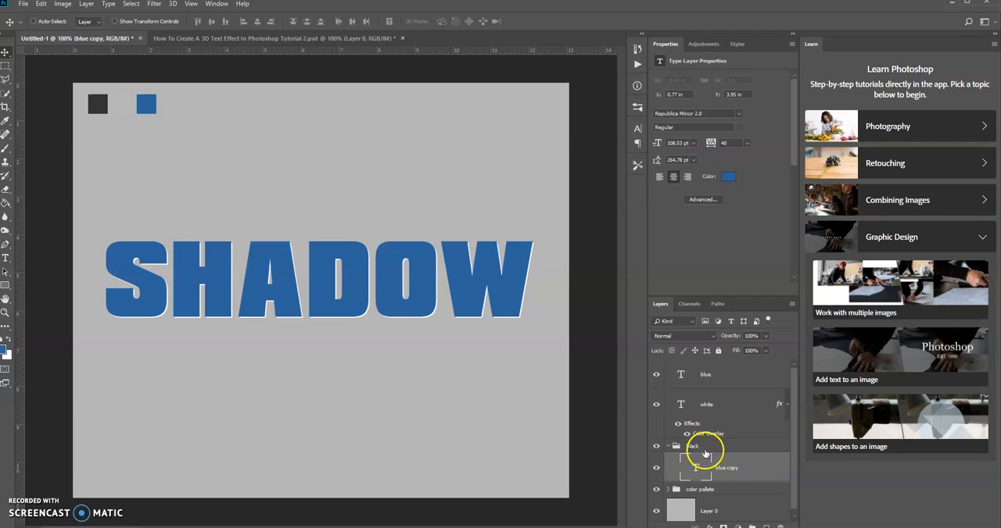
# Duplicate the blue copy layer inside the black group and nudge the duplicate down to Y 3.97 in
pyautogui.moveTo(792, 426); pyautogui.dragTo(792, 462)
pyautogui.click(745, 462)
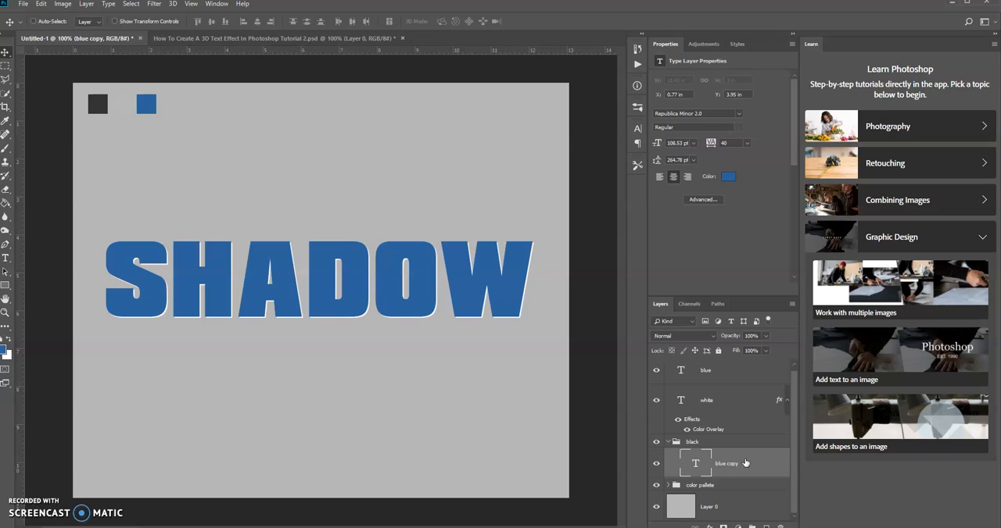
pyautogui.hotkey('ctrl', 'j')
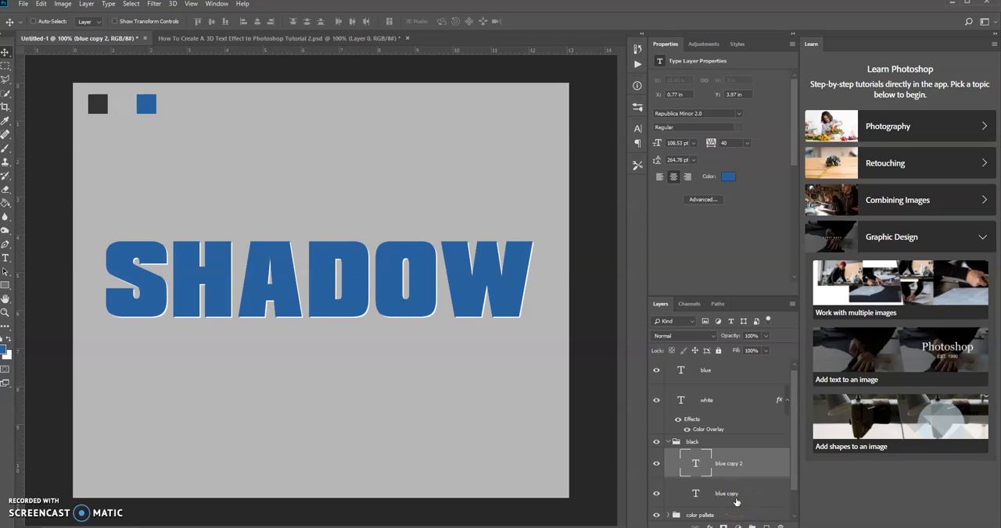
# Stack 18 more copies of the blue text in the black group, each nudged slightly down and right, ending at X 1.04 in, Y 4.22 in
pyautogui.click(737, 466)
pyautogui.hotkey('alt', 'Down')
pyautogui.press('Right')
pyautogui.hotkey('alt', 'Down')
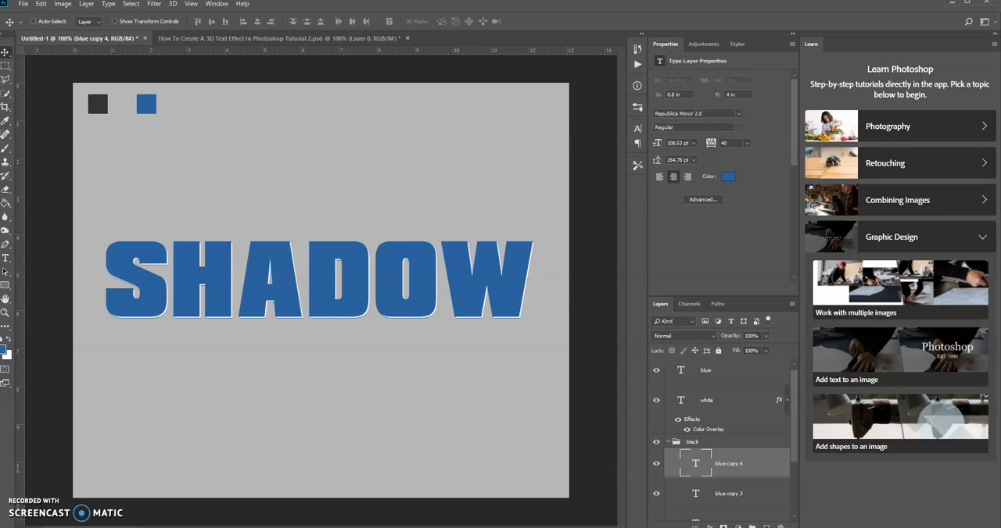
pyautogui.press('Right')
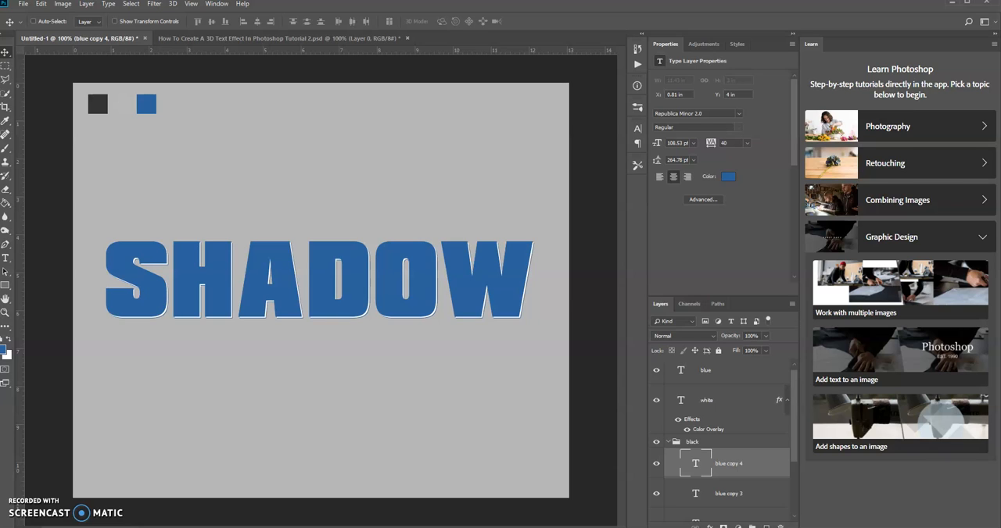
pyautogui.hotkey('alt', 'Down')
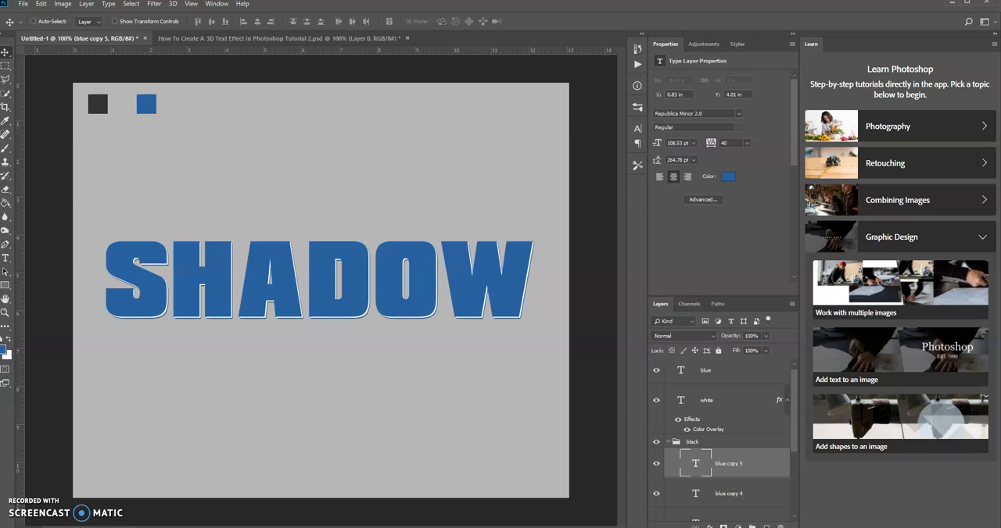
pyautogui.hotkey('alt', 'Down')
pyautogui.press('Right')
pyautogui.hotkey('alt', 'Down')
pyautogui.press('Right')
pyautogui.hotkey('alt', 'Down')
pyautogui.press('Right')
pyautogui.hotkey('alt', 'Down')
pyautogui.press('Right')
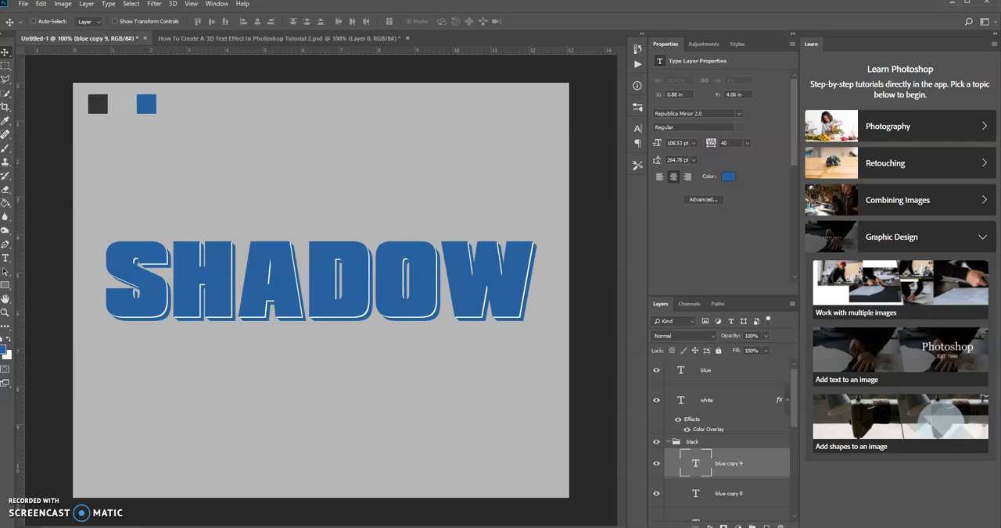
pyautogui.hotkey('alt', 'Down')
pyautogui.press('Right')
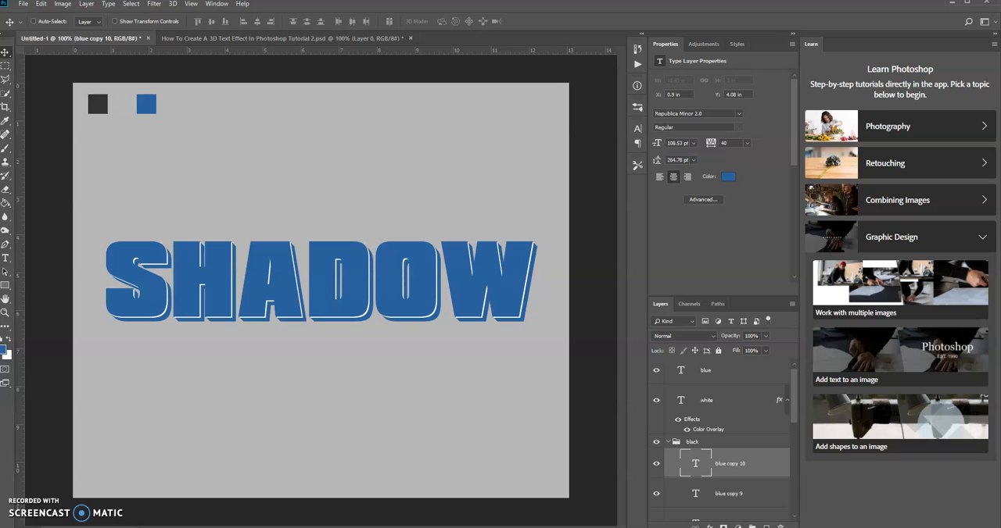
pyautogui.hotkey('alt', 'Down')
pyautogui.press('Right')
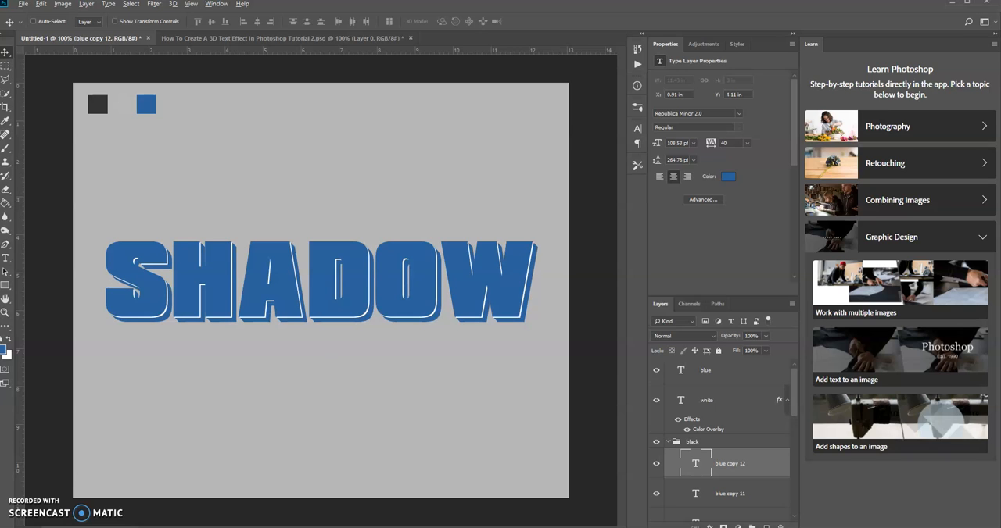
pyautogui.press('Right')
pyautogui.hotkey('alt', 'Down')
pyautogui.press('Right')
pyautogui.hotkey('alt', 'Down')
pyautogui.press('Right')
pyautogui.hotkey('alt', 'Down')
pyautogui.press('Right')
pyautogui.hotkey('alt', 'Down')
pyautogui.press('Right')
pyautogui.hotkey('alt', 'Down')
pyautogui.press('Right')
pyautogui.hotkey('alt', 'Down')
pyautogui.press('Right')
pyautogui.hotkey('alt', 'Down')
pyautogui.press('Right')
pyautogui.hotkey('alt', 'Down')
pyautogui.press('Right')
pyautogui.press('Right')
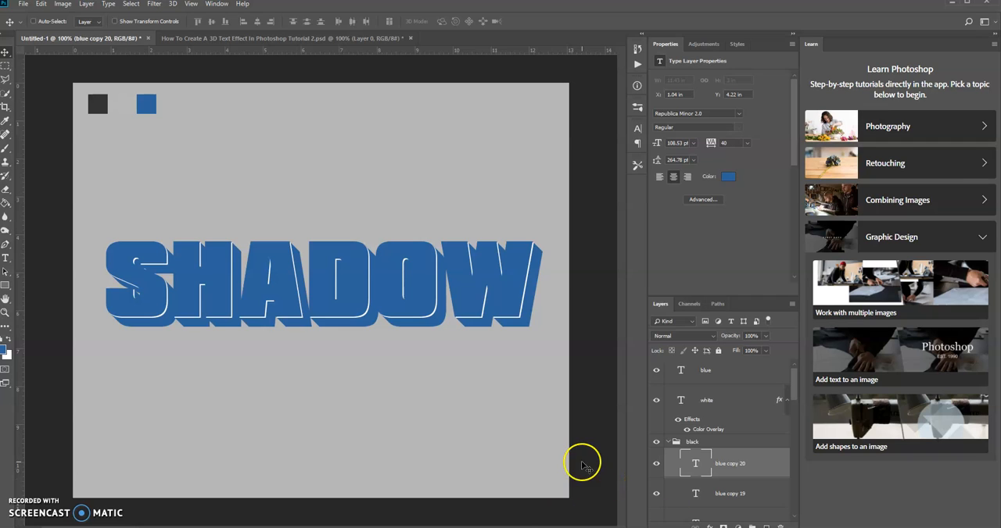
pyautogui.click(536, 321)
# Apply a Color Overlay to the black group using #333333 sampled from the dark swatch on the canvas
pyautogui.click(759, 445)
pyautogui.doubleClick(759, 445)
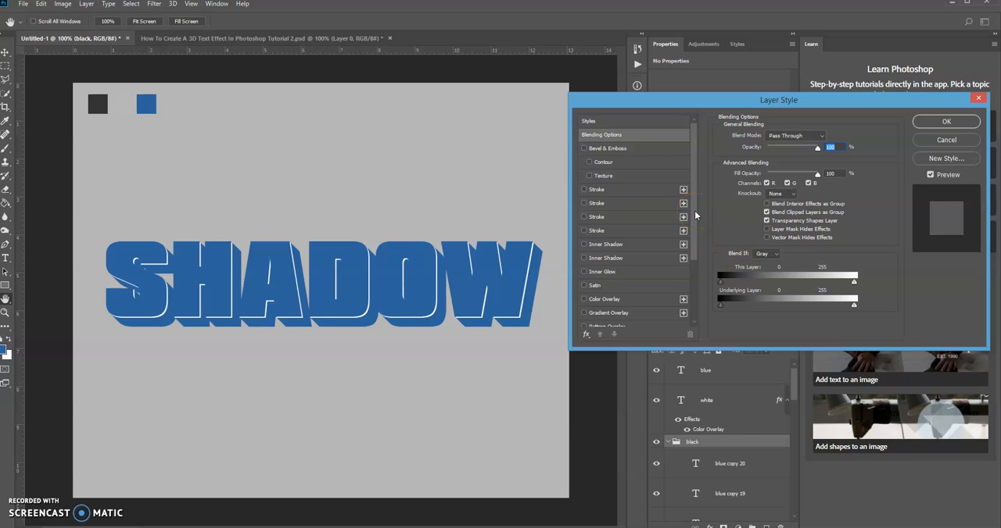
pyautogui.moveTo(694, 210); pyautogui.dragTo(695, 243)
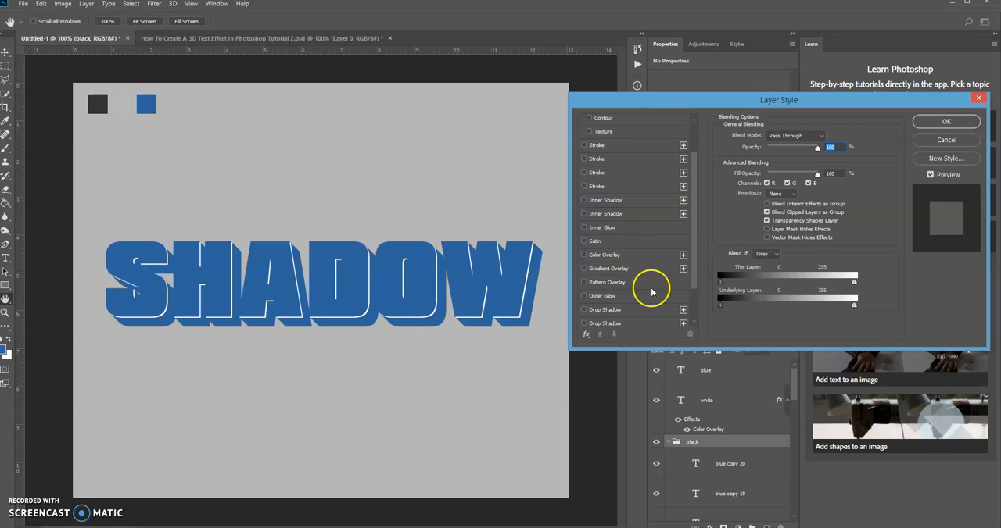
pyautogui.click(643, 255)
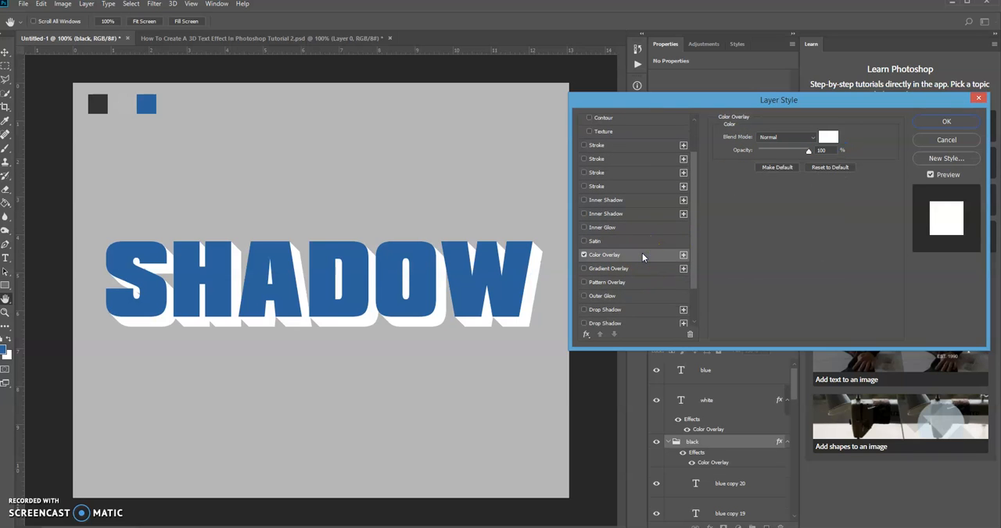
pyautogui.click(827, 137)
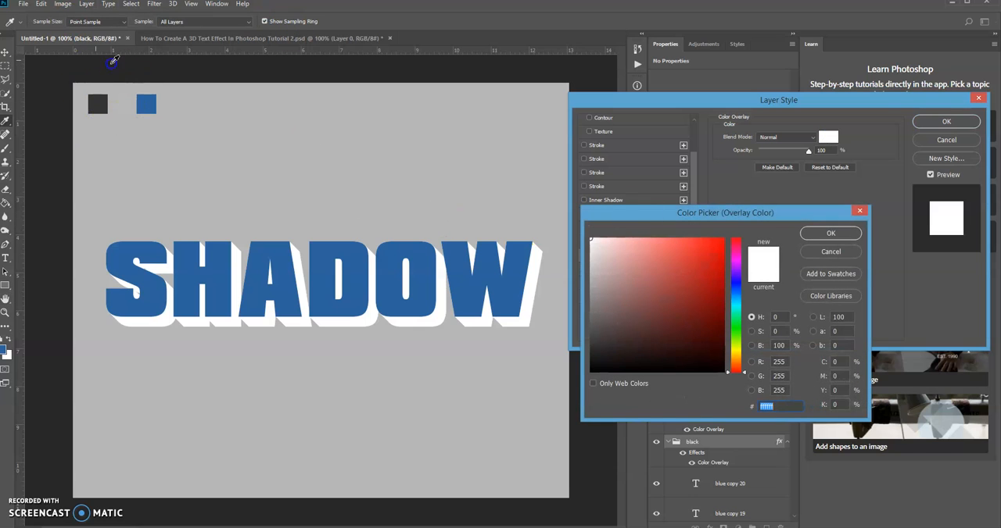
pyautogui.click(100, 98)
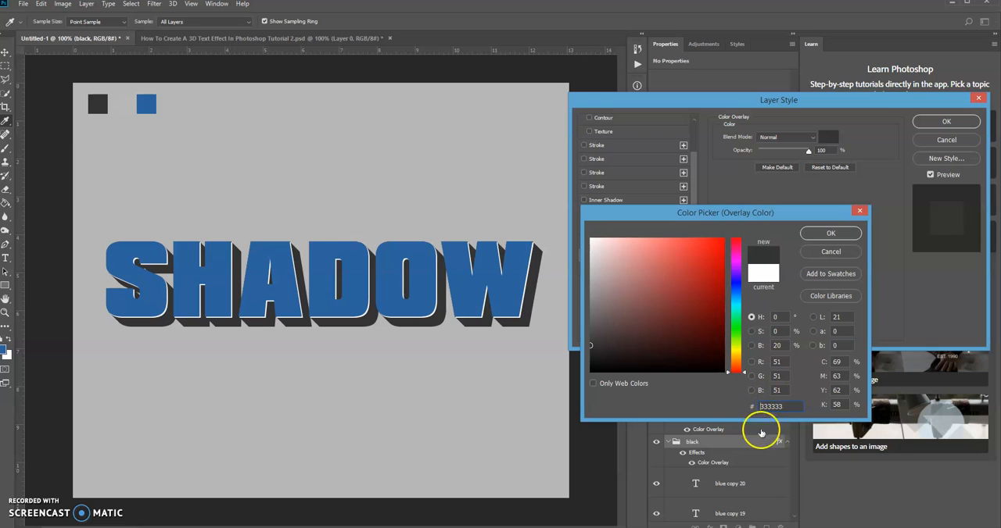
pyautogui.click(833, 235)
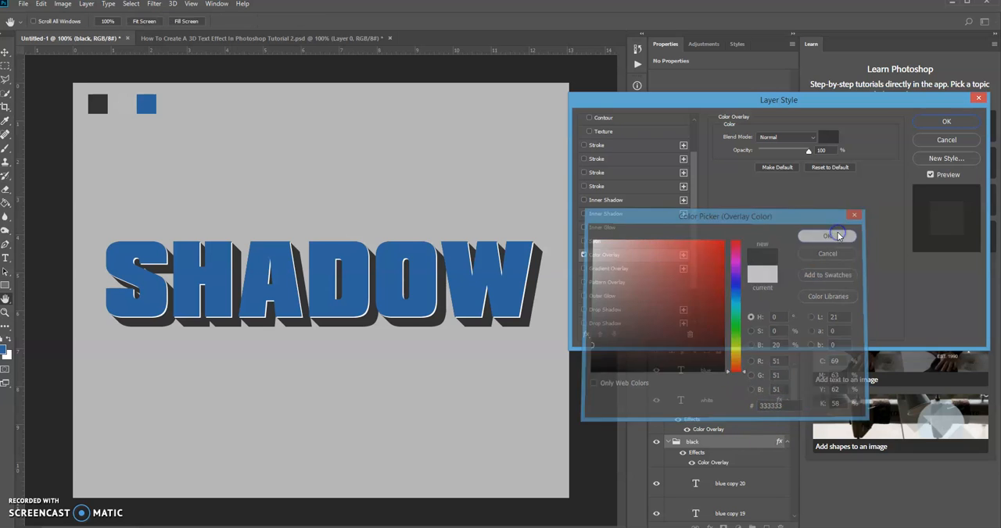
pyautogui.click(927, 121)
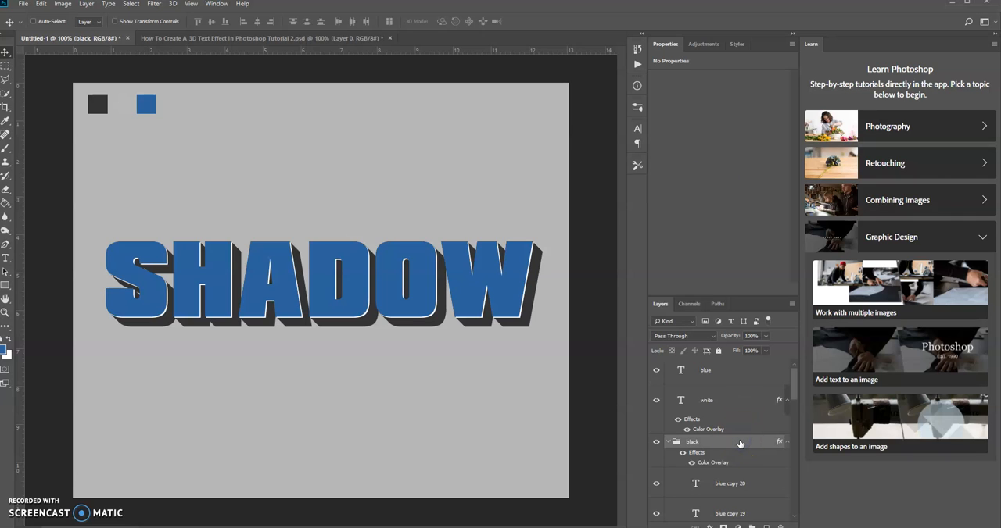
# Duplicate the black group and rename the copy "shadow"
pyautogui.hotkey('ctrl', 'j')
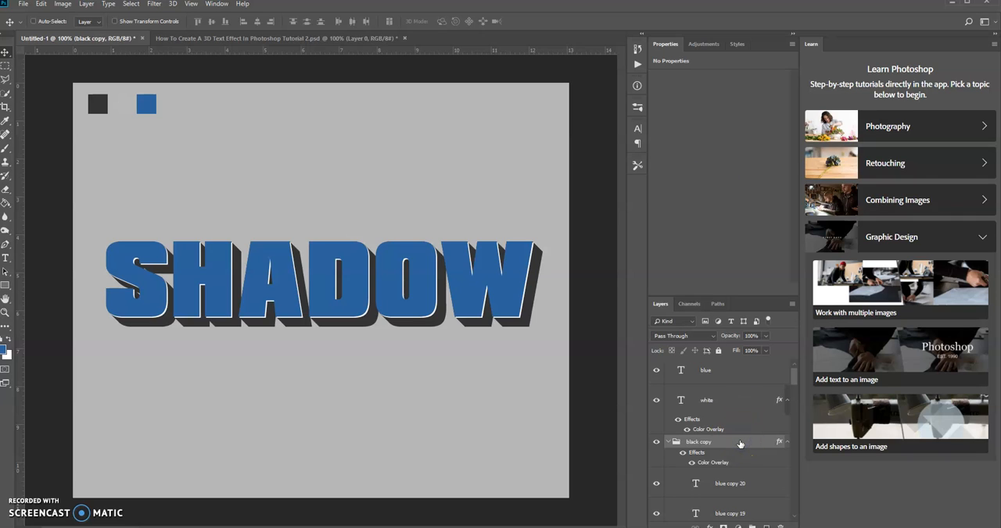
pyautogui.doubleClick(699, 443)
pyautogui.write('shadow')
pyautogui.press('Return')
# Collapse the shadow and black groups and move the shadow group directly below the black group
pyautogui.click(665, 443)
pyautogui.click(667, 442)
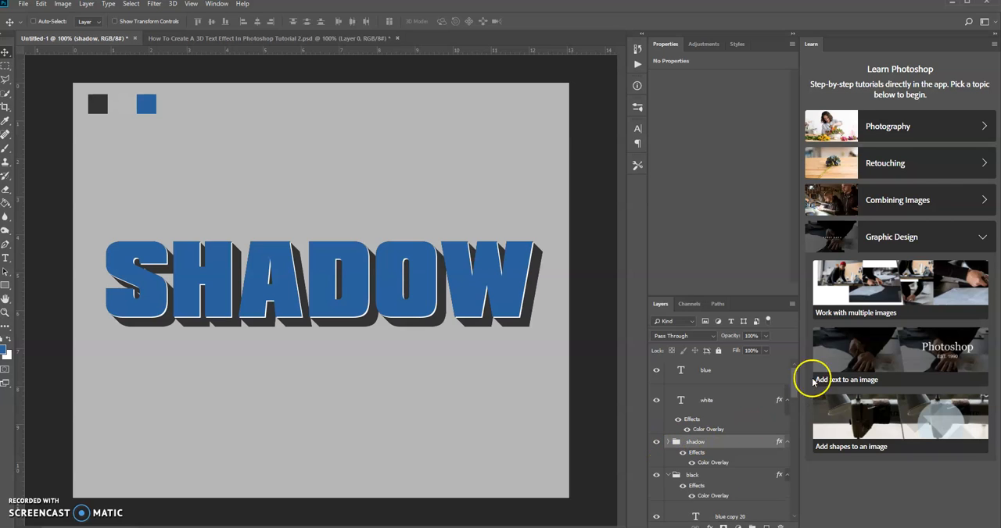
pyautogui.scroll(-2, 797, 377)
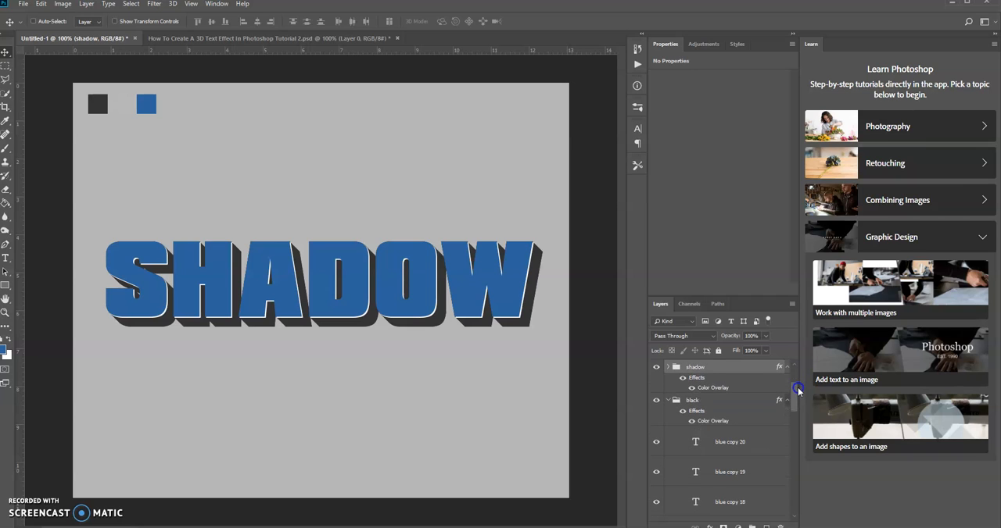
pyautogui.click(669, 401)
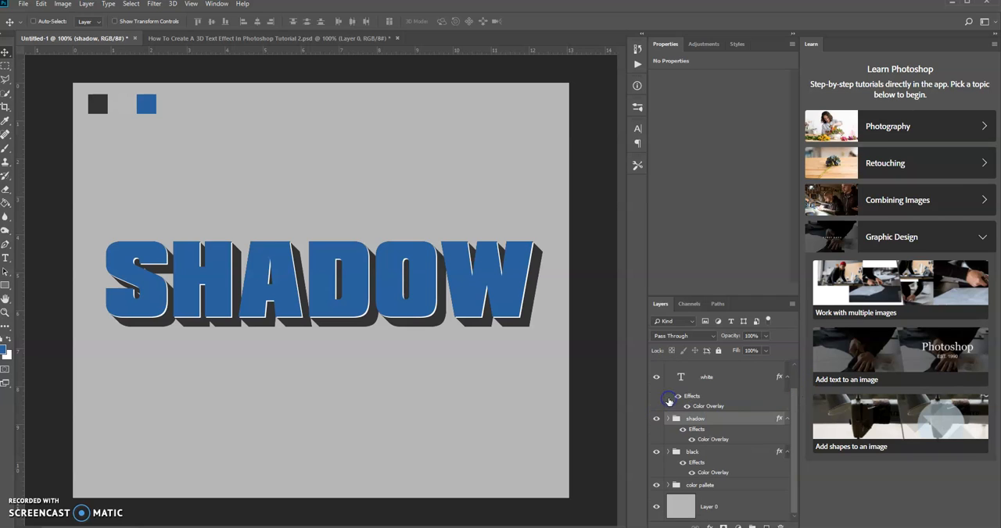
pyautogui.rightClick(738, 419)
pyautogui.moveTo(739, 418); pyautogui.dragTo(740, 476)
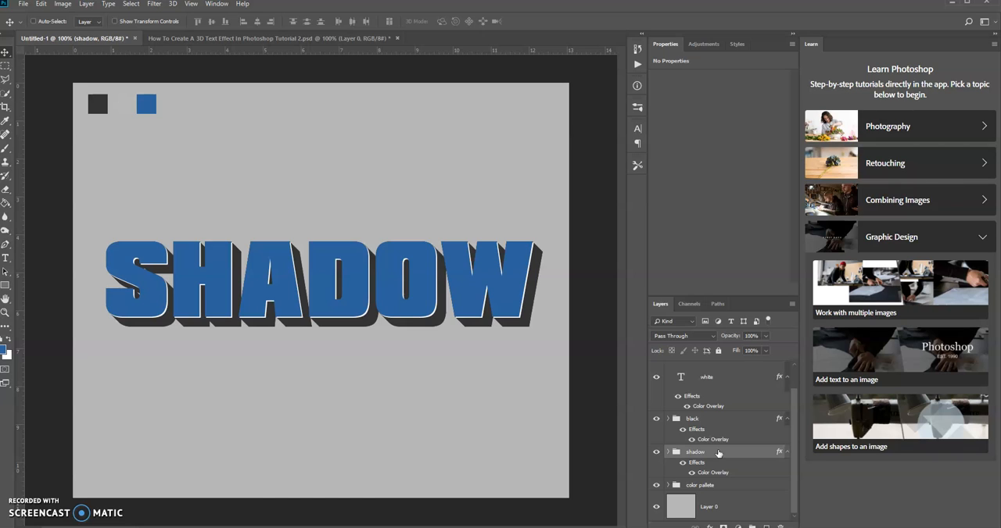
# Offset the shadow group diagonally from the black extrusion, about 0.3 in down and about 0.3 in to the right
pyautogui.press('Down')
pyautogui.press('Down')
pyautogui.press('Right')
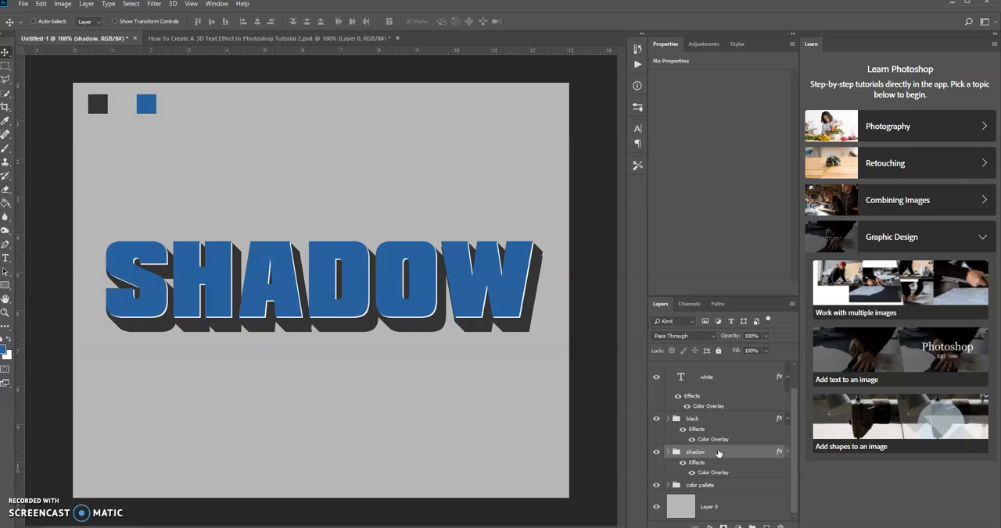
pyautogui.press('Down')
pyautogui.press('Right')
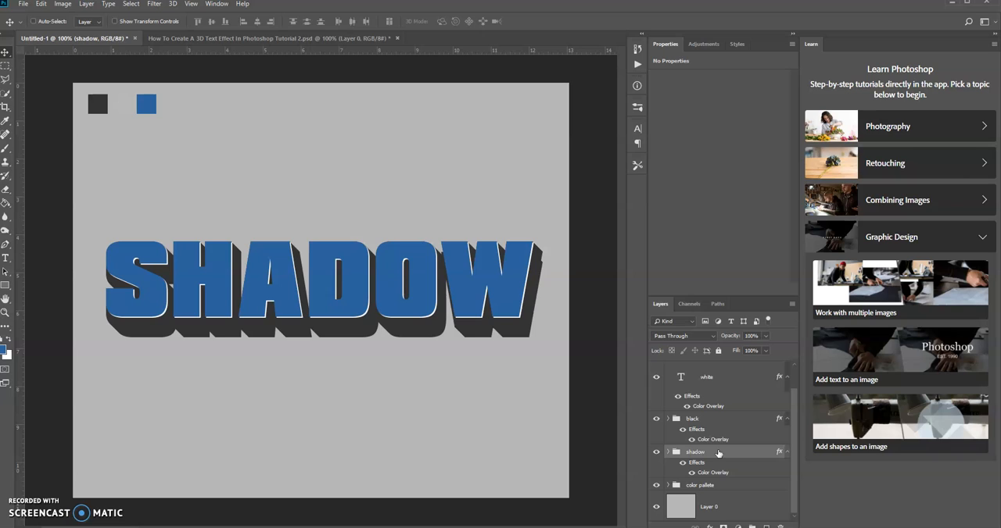
pyautogui.press('Down')
pyautogui.press('Right')
pyautogui.hotkey('shift', 'Right')
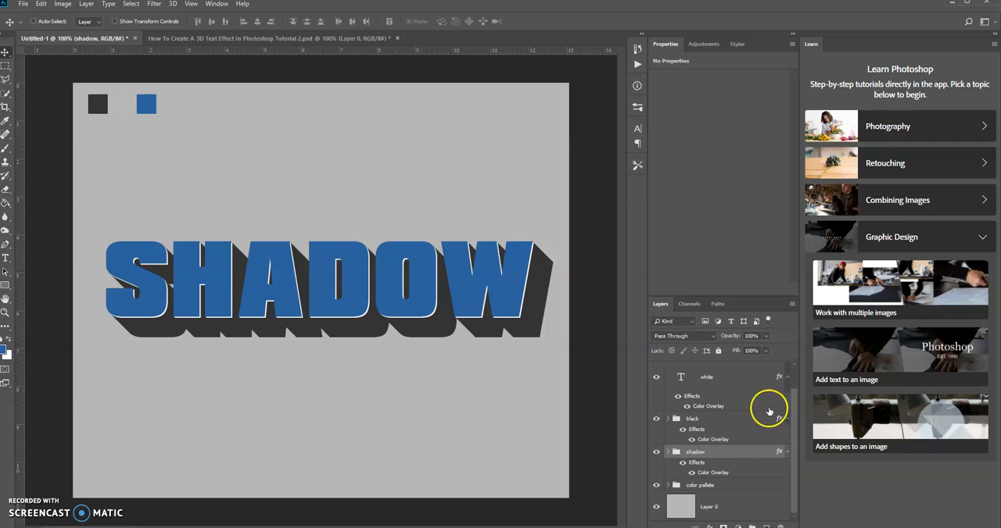
# Set the shadow group's opacity to 25%
pyautogui.click(751, 336)
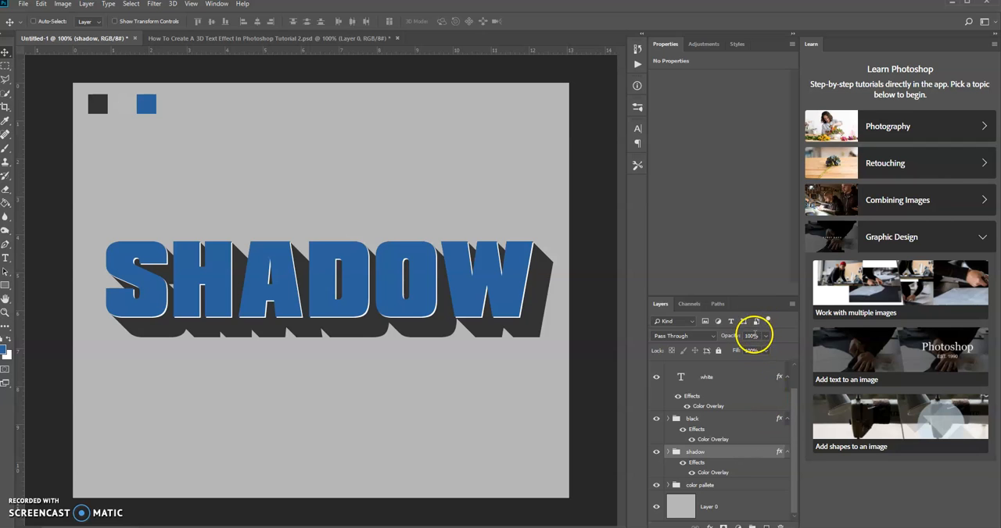
pyautogui.press('BackSpace')
pyautogui.press('BackSpace')
pyautogui.press('BackSpace')
pyautogui.write('25')
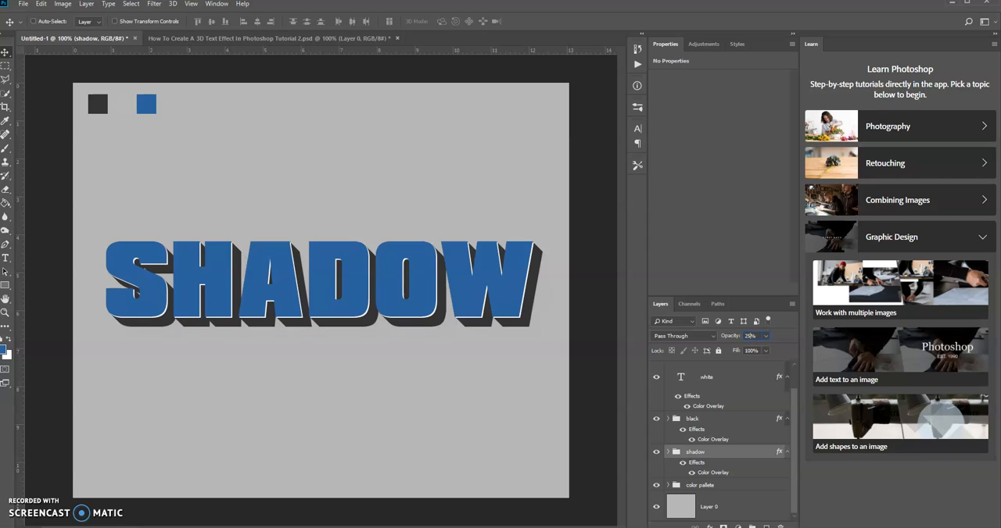
pyautogui.click(741, 428)
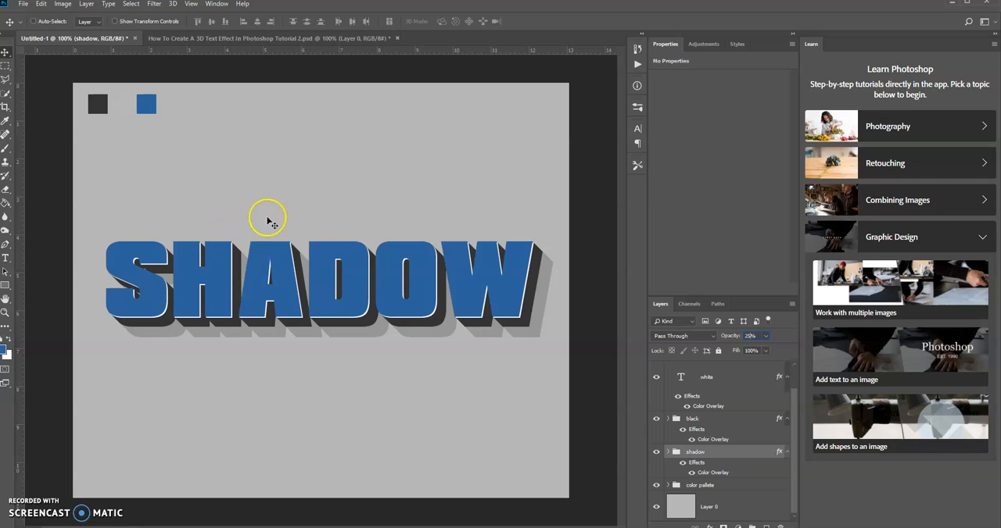
pyautogui.click(276, 167)
pyautogui.click(241, 249)
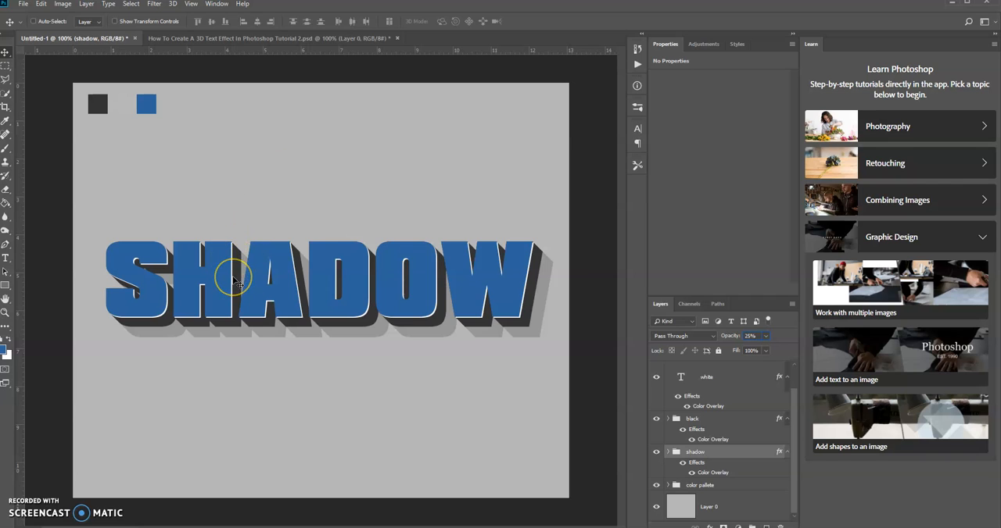
pyautogui.click(323, 341)
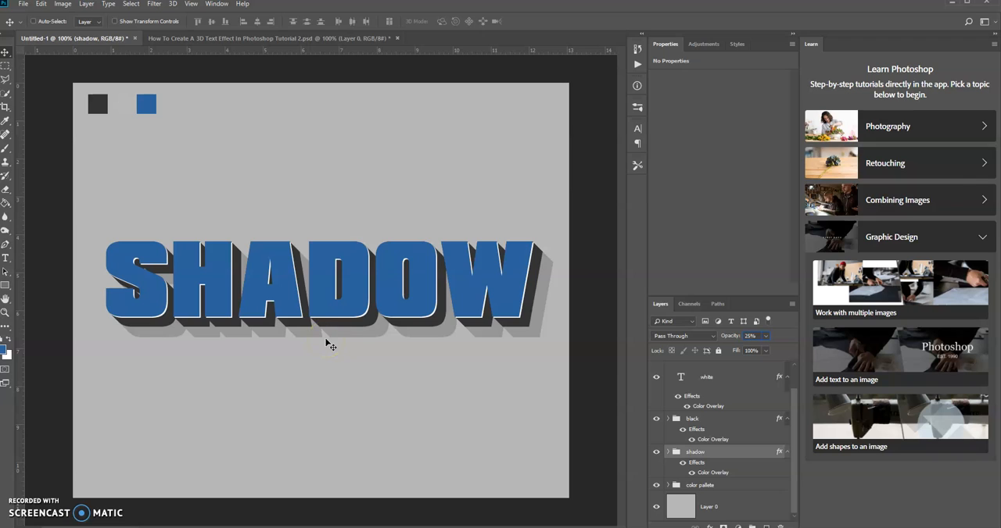